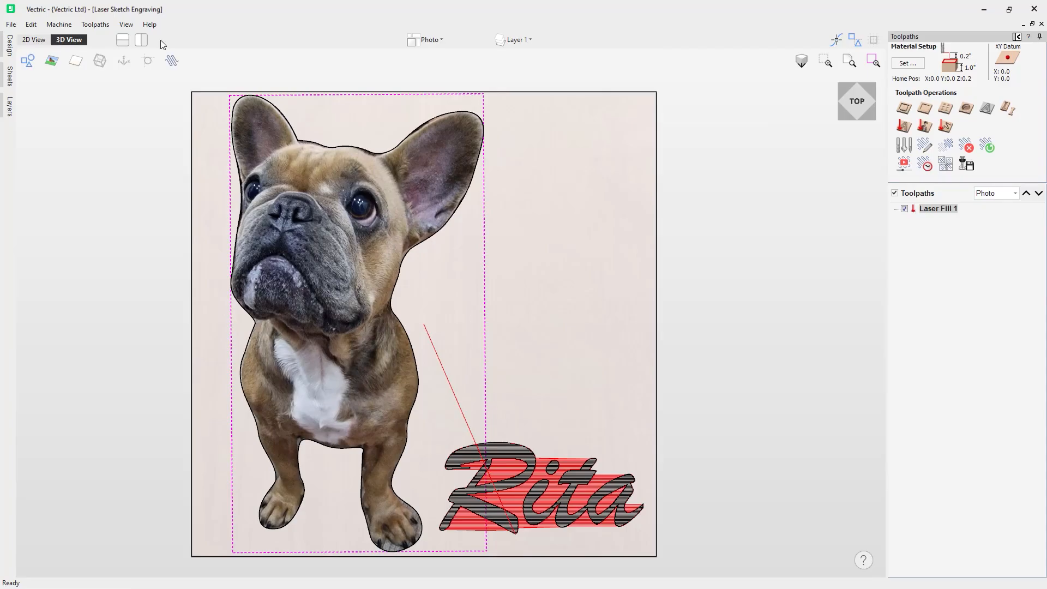
Review the settings of the Laser Fill 1 toolpath and close them without changes.
double_click(946, 209)
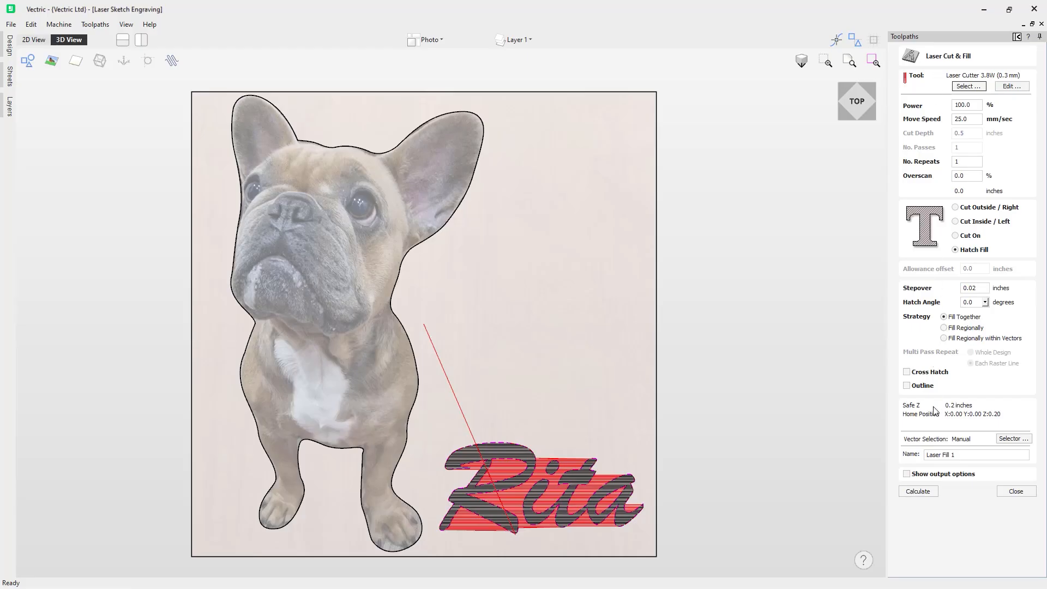
click(1026, 491)
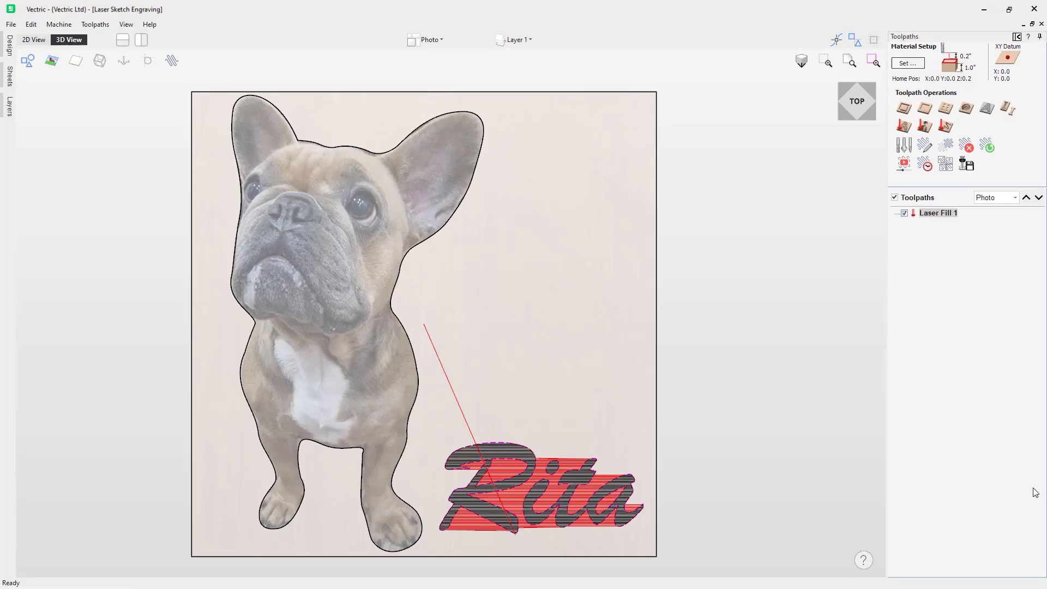
Hide the Laser Fill 1 toolpath and start a Laser Sketch Engraving toolpath for the dog photo.
click(904, 213)
click(314, 275)
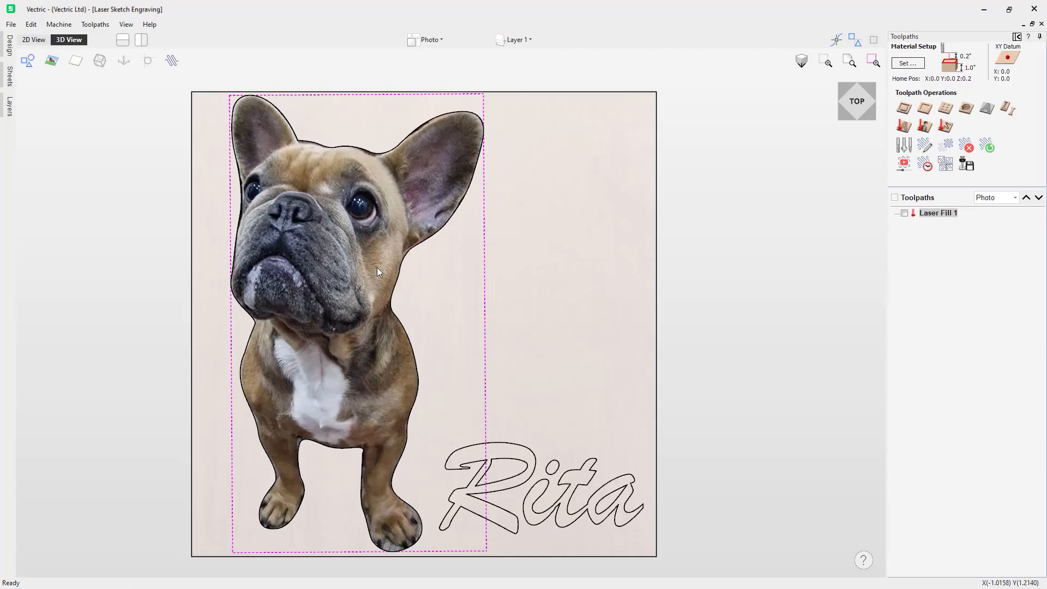
click(946, 127)
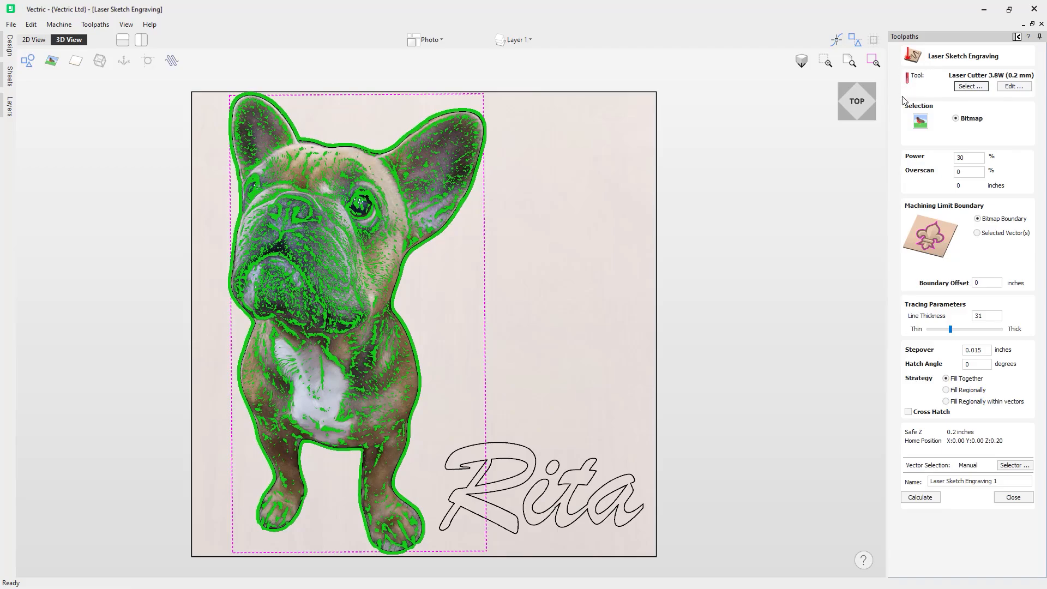
Assign the Hardwood tool Laser Cutter 3.8W (0.2 mm) - Mark to the sketch engraving.
click(970, 86)
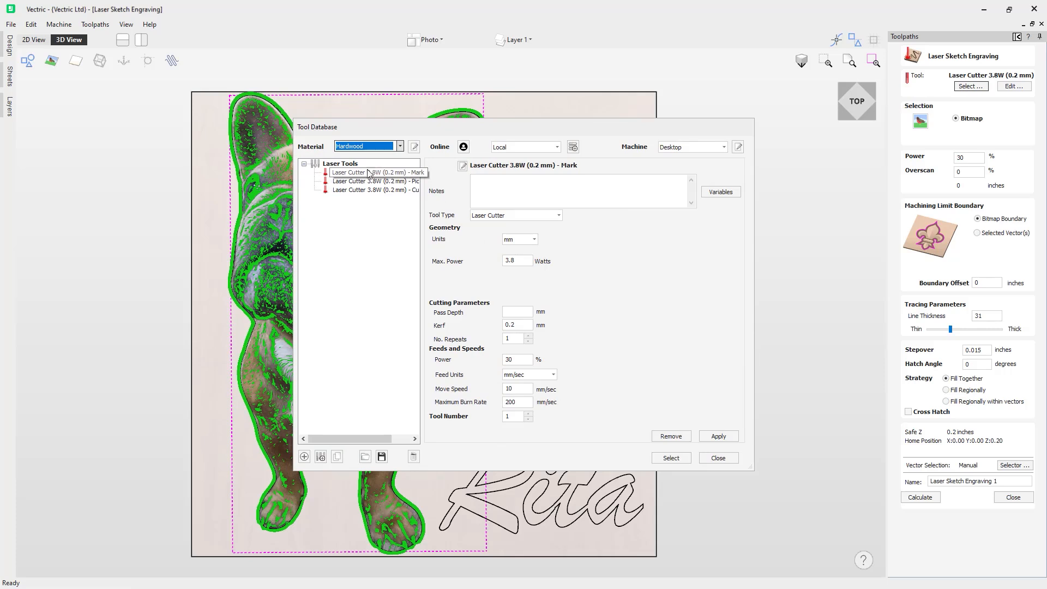
click(361, 173)
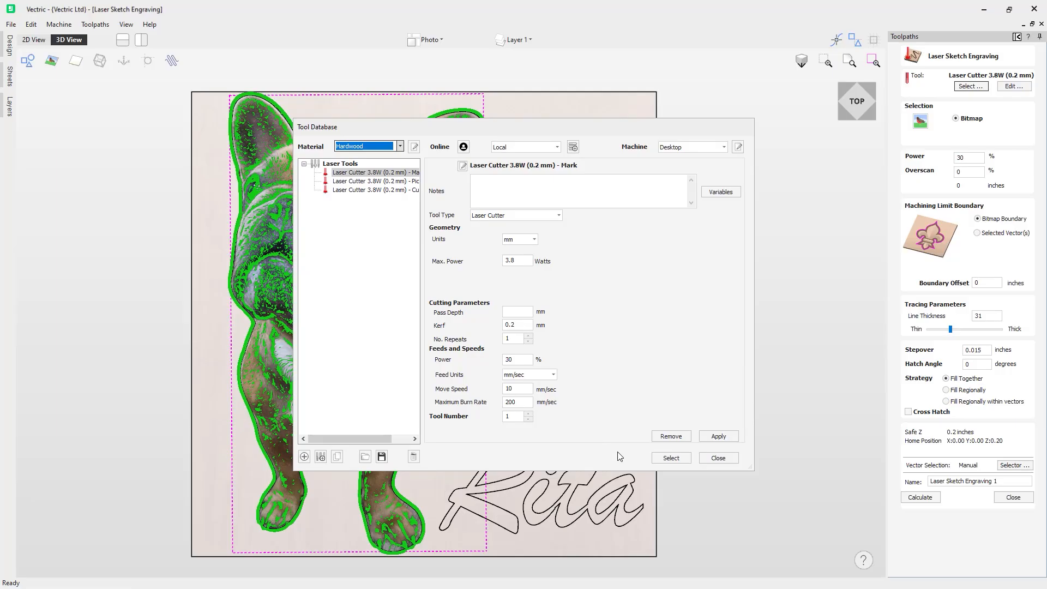
click(670, 458)
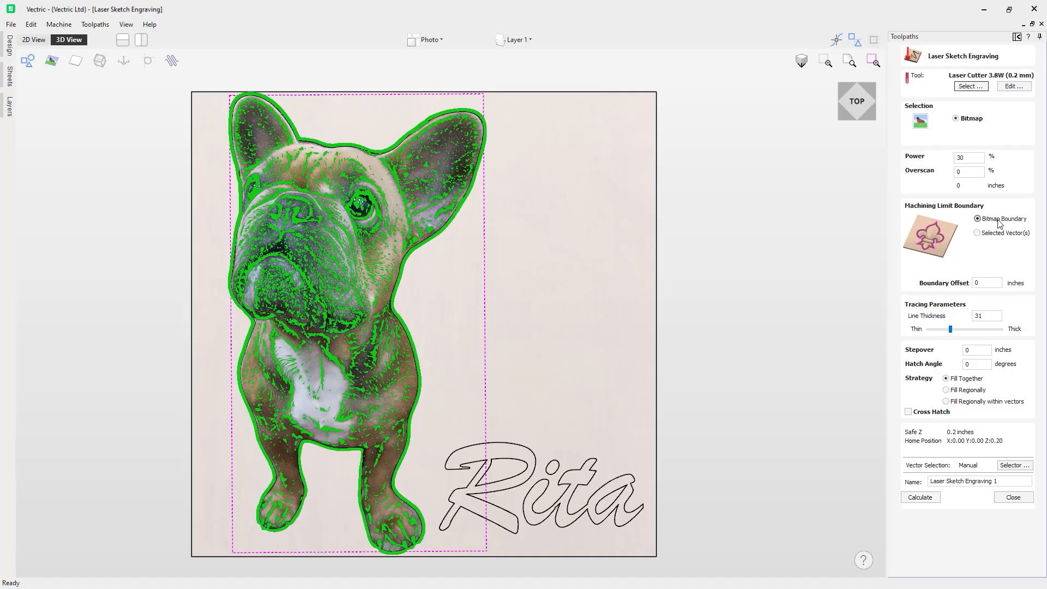
Try limiting the engraving to the dog's outline with Selected Vector(s), and return the machining limit to Bitmap Boundary.
click(388, 158)
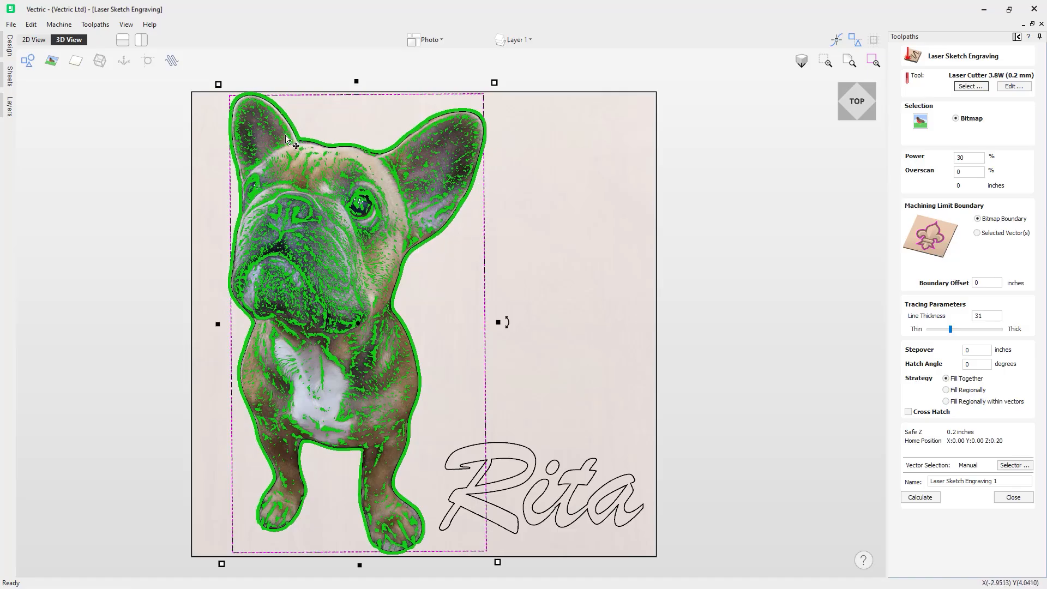
click(978, 234)
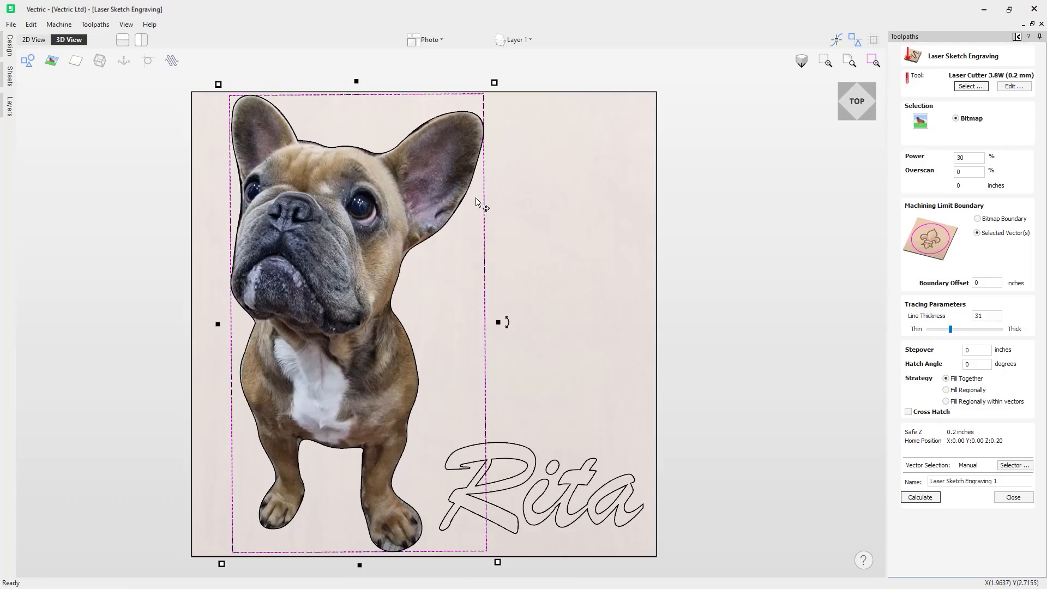
click(443, 115)
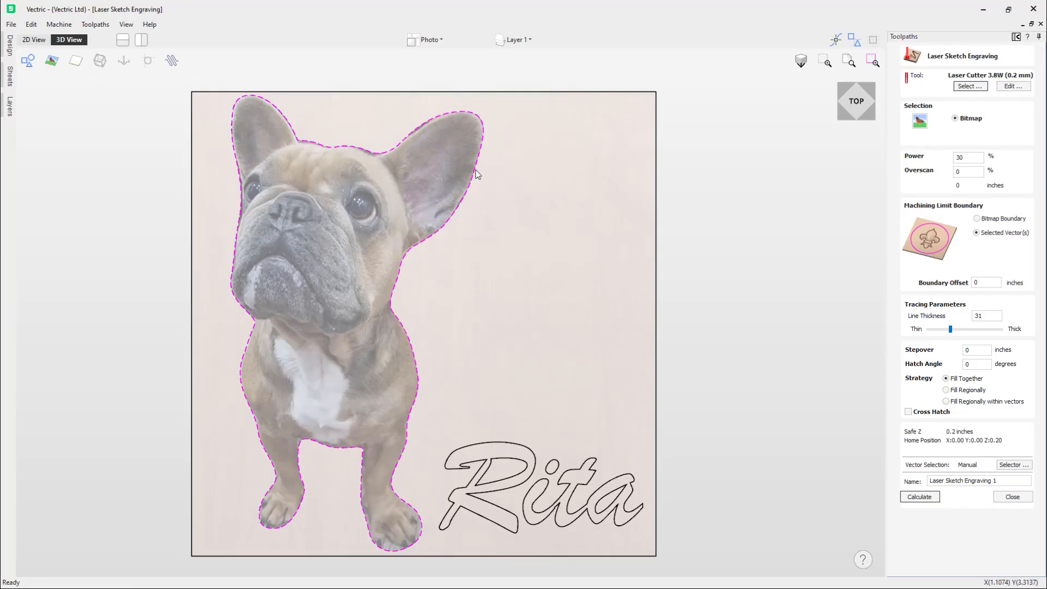
shift+click(438, 179)
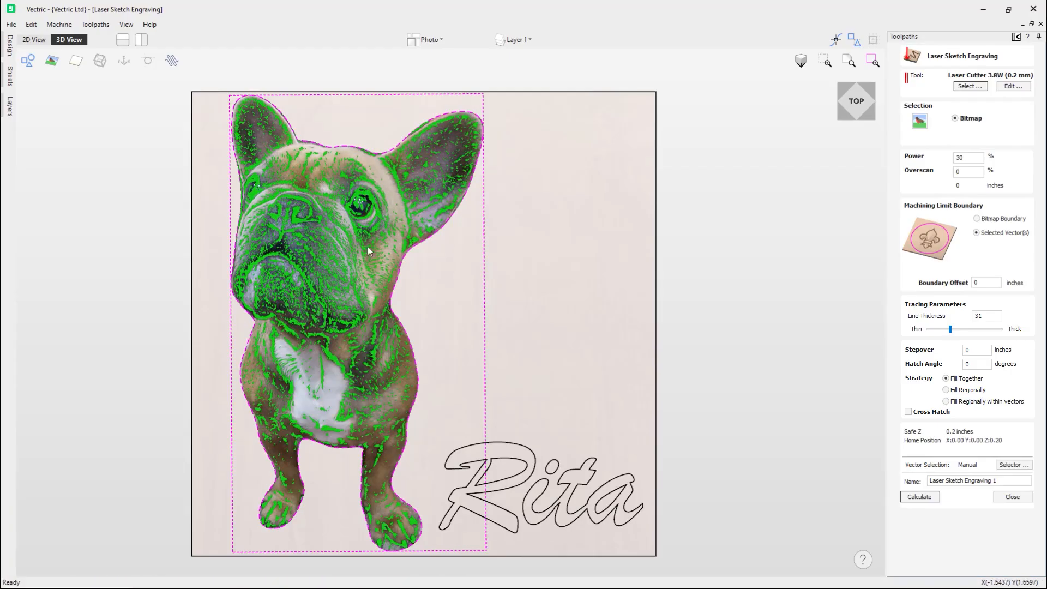
click(554, 232)
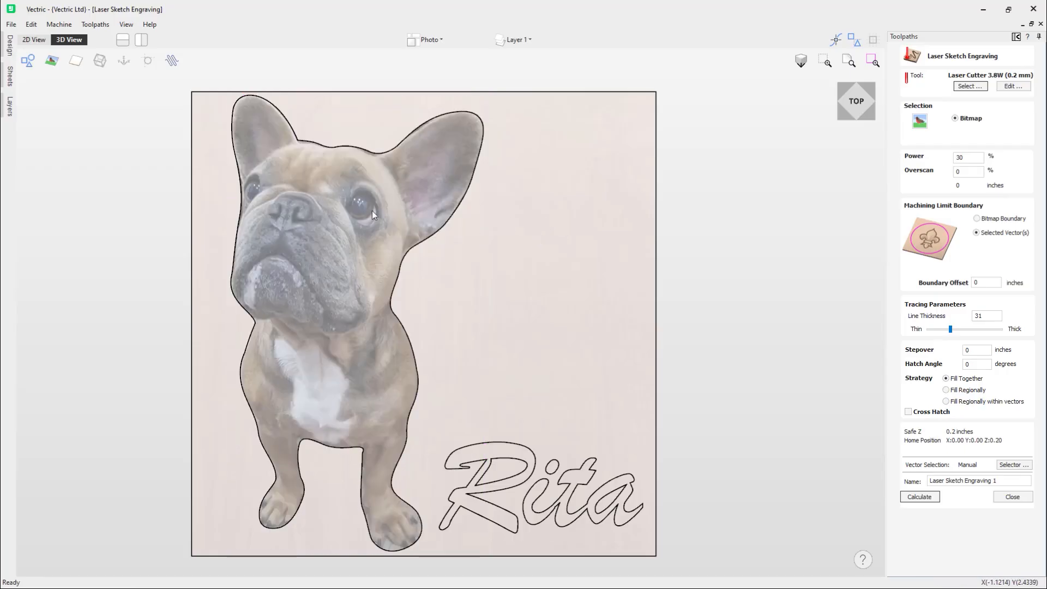
click(346, 212)
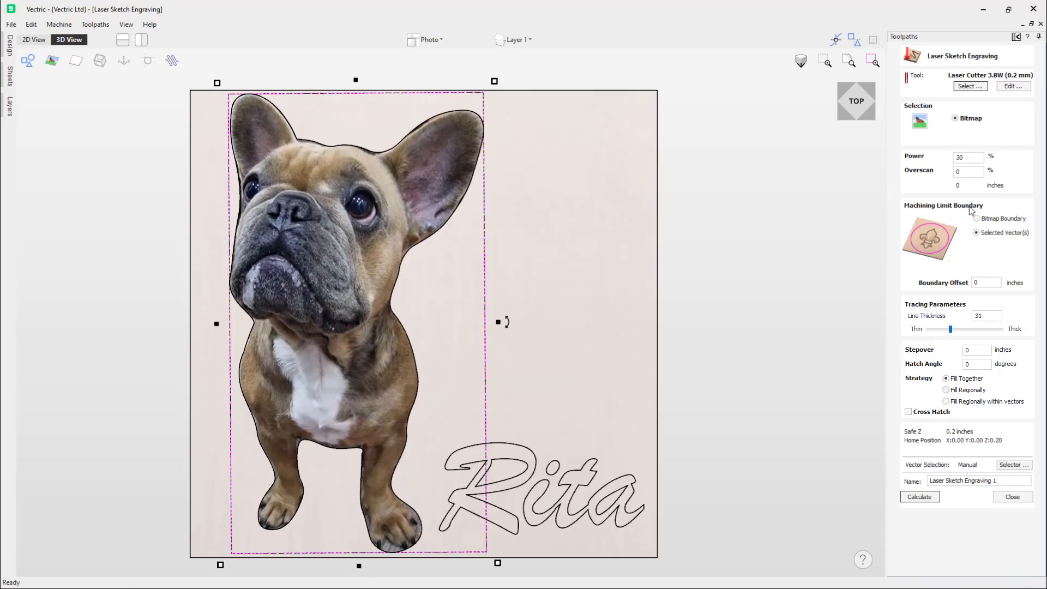
click(981, 219)
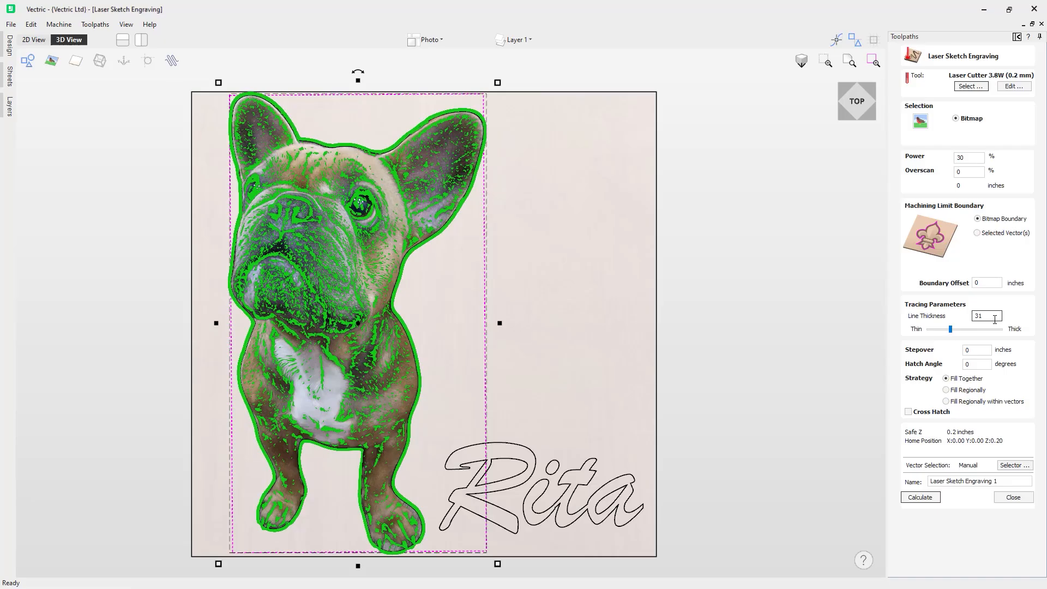
Try tracing line thicknesses of 80 and 10 on the dog photo, and set the line thickness to 30.
click(951, 329)
drag(951, 329, 987, 331)
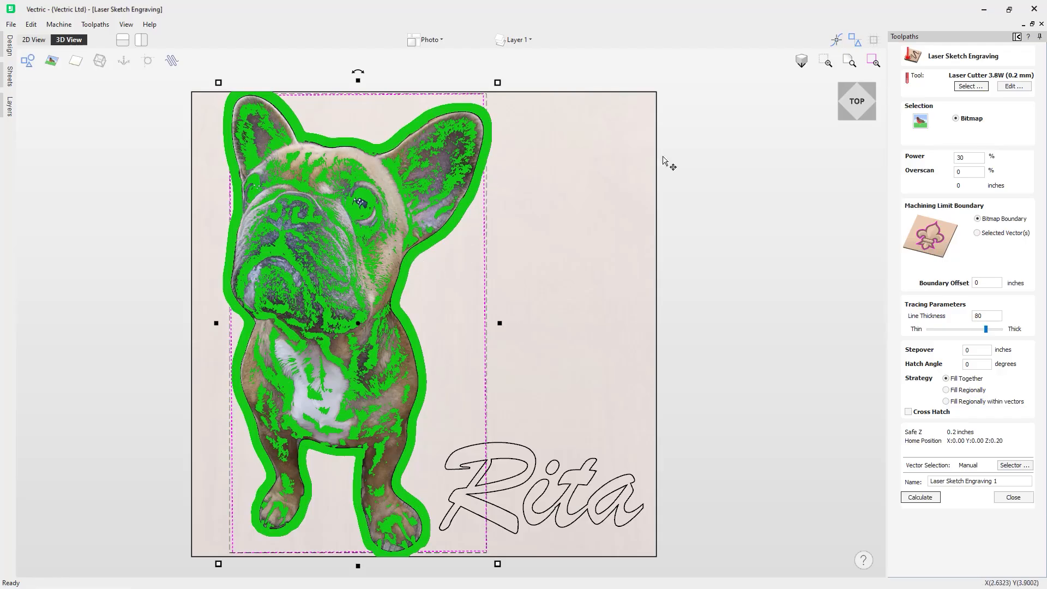
drag(982, 334, 938, 333)
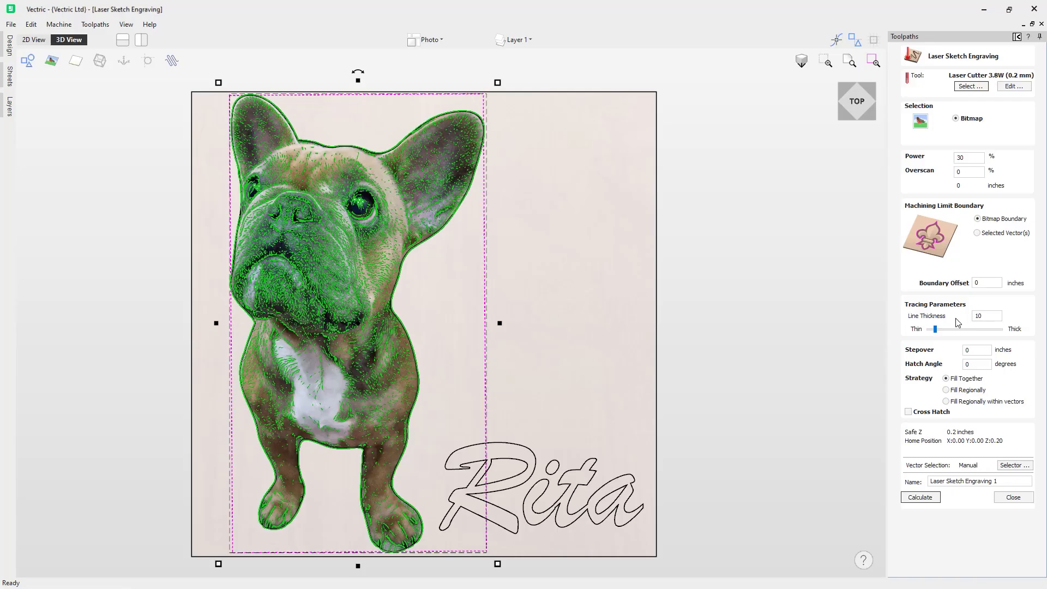
drag(935, 330, 952, 332)
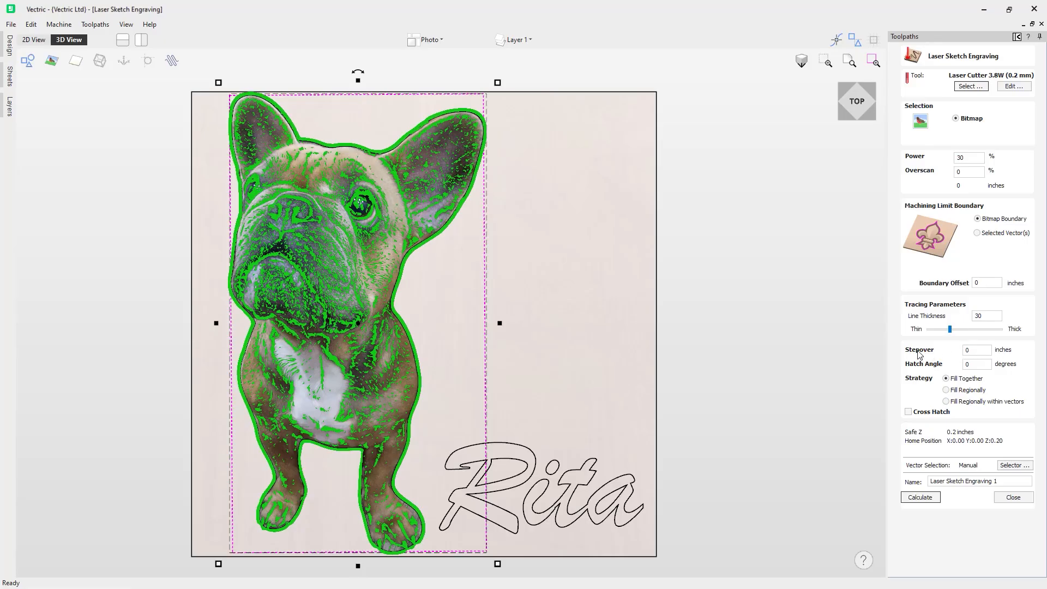
Set the stepover to 0.015 inches and calculate the Laser Sketch Engraving 1 toolpath.
click(990, 350)
text(.015)
click(966, 364)
click(918, 498)
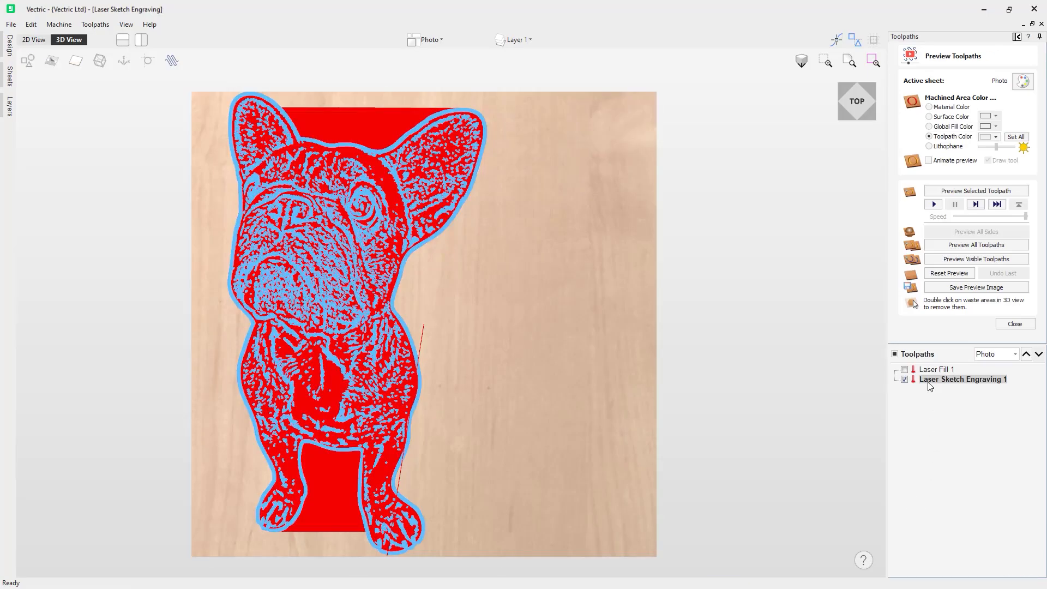
Show the Laser Fill 1 toolpath as well and preview all visible toolpaths on the material.
click(905, 370)
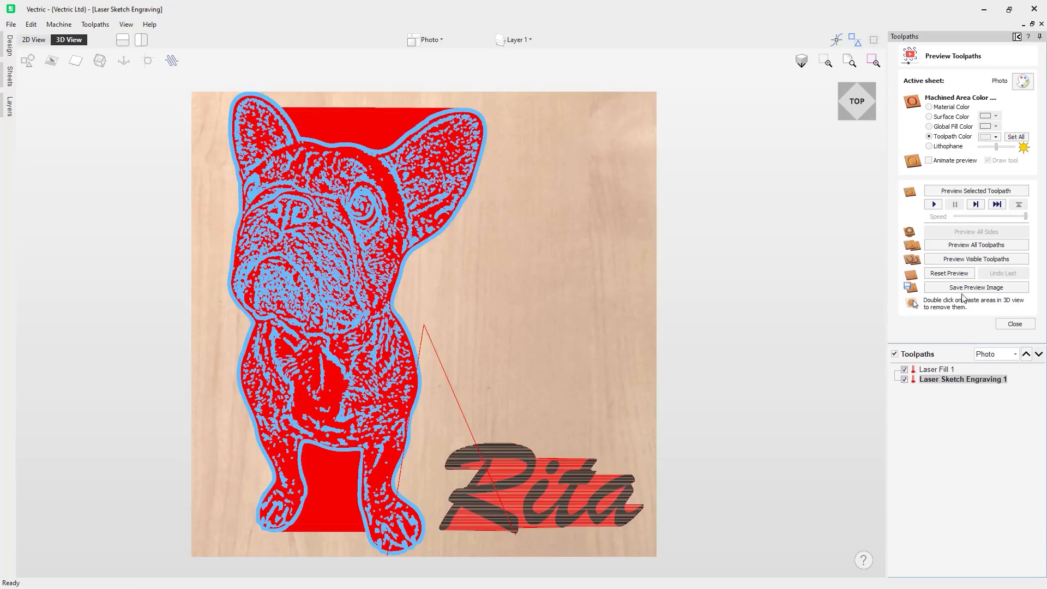
click(972, 259)
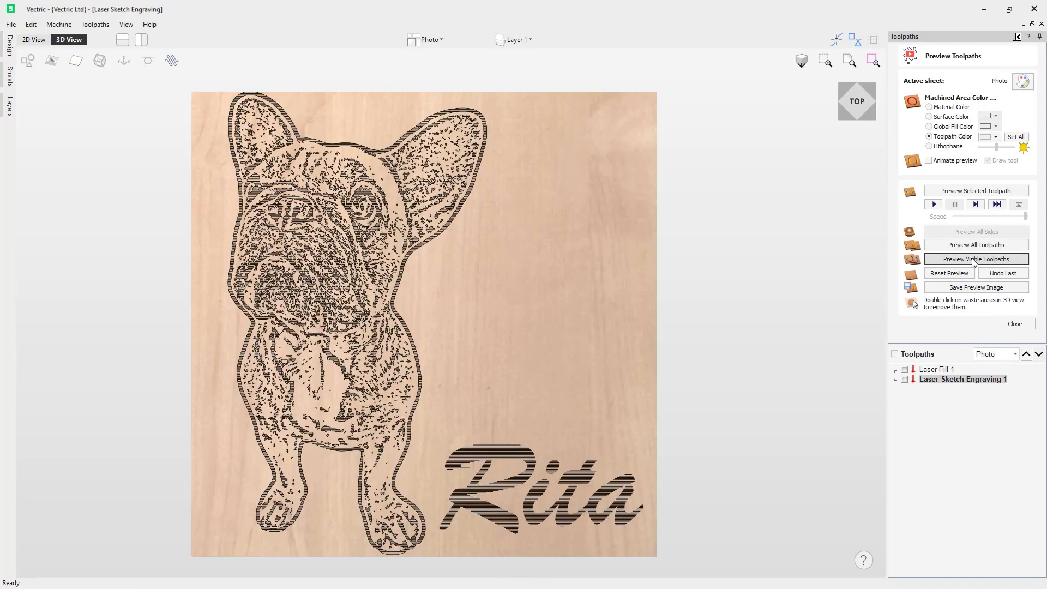
Examine the previewed engraving up close across the dog's face, body and the Rita lettering, ending on the whole job.
scroll(219, 184, up, 4)
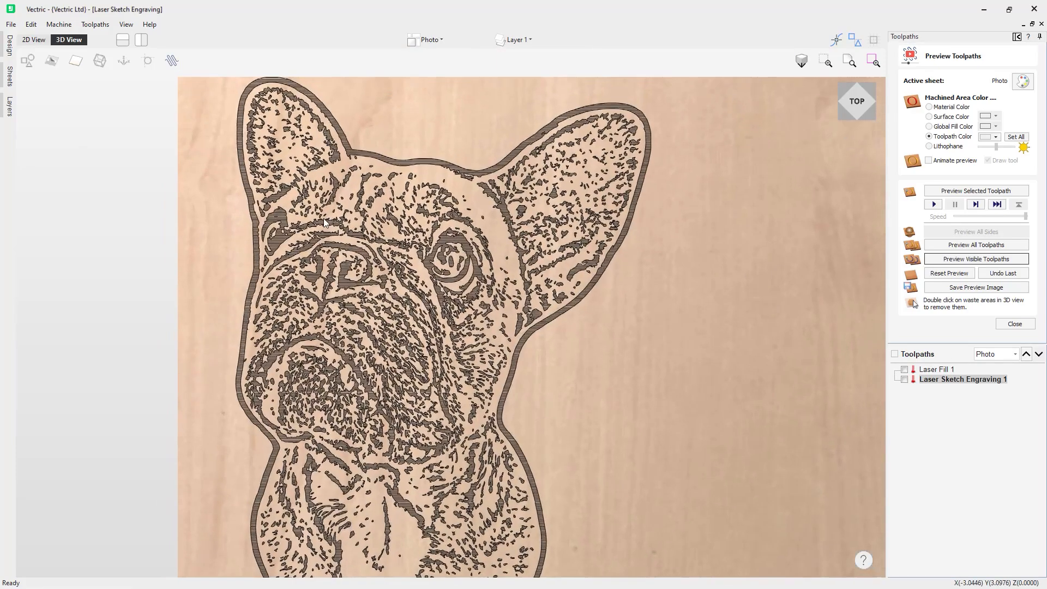
scroll(323, 218, up, 2)
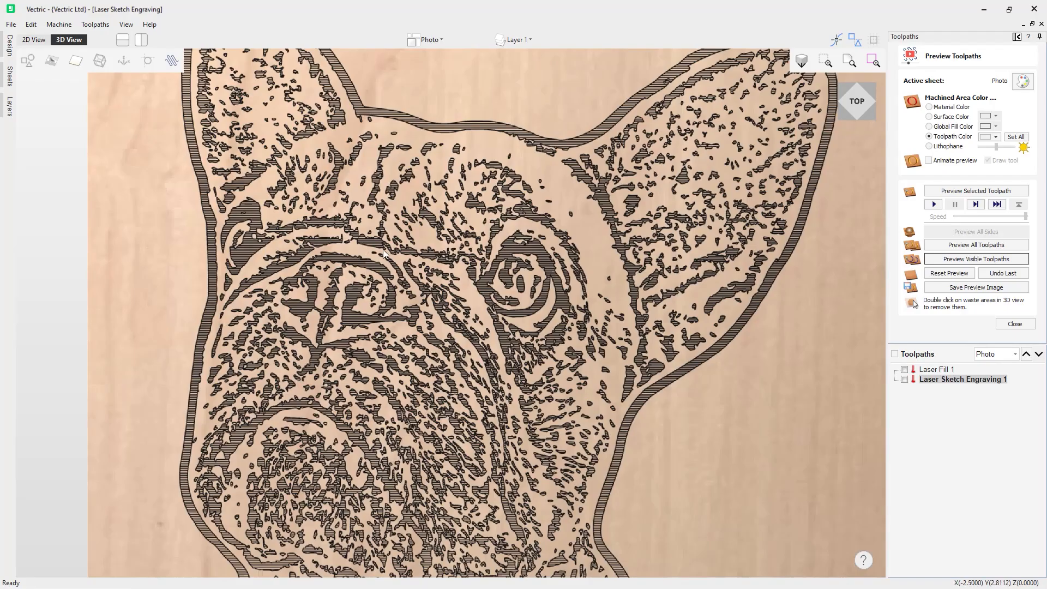
scroll(383, 254, down, 2)
scroll(568, 406, up, 3)
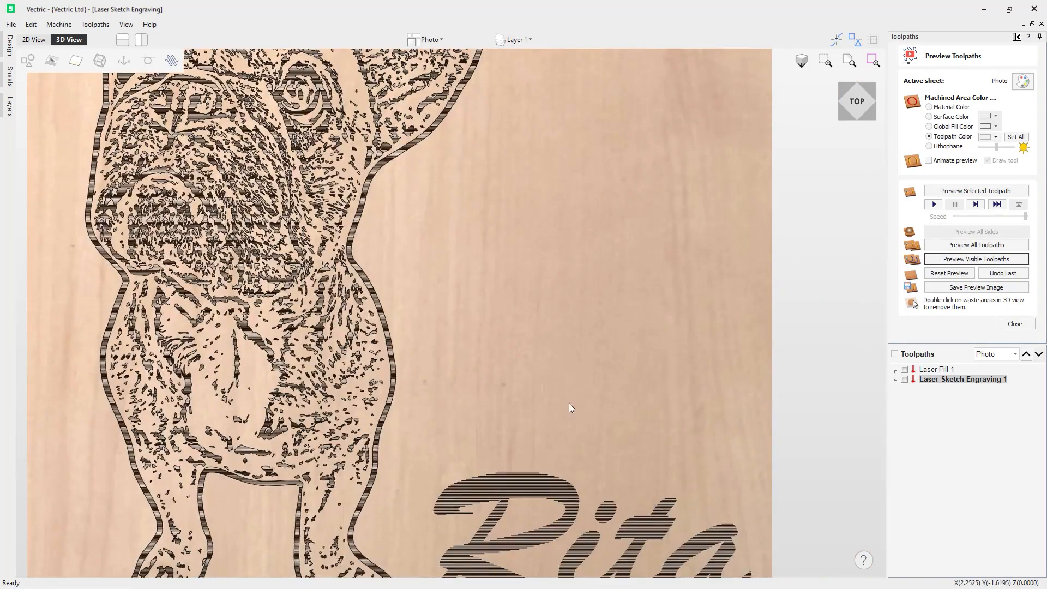
middle_drag(563, 407, 564, 267)
middle_drag(546, 330, 579, 329)
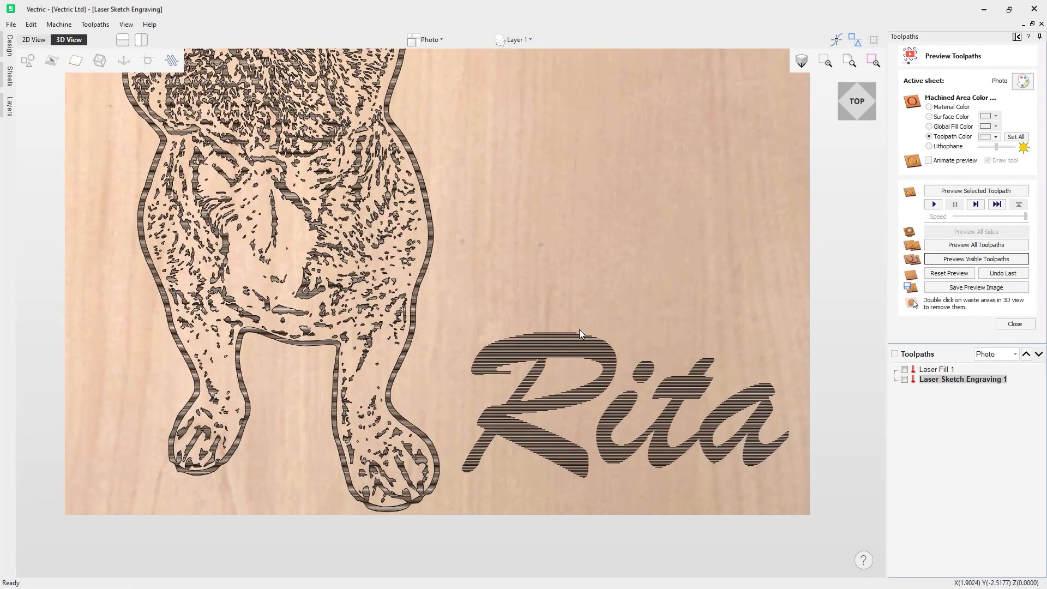
middle_drag(458, 216, 501, 299)
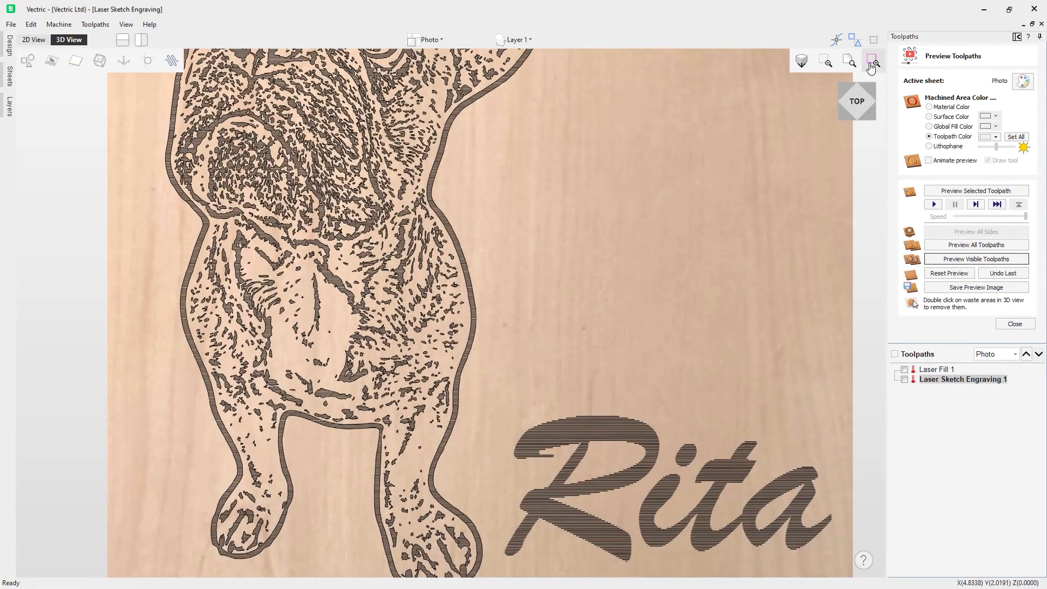
click(843, 66)
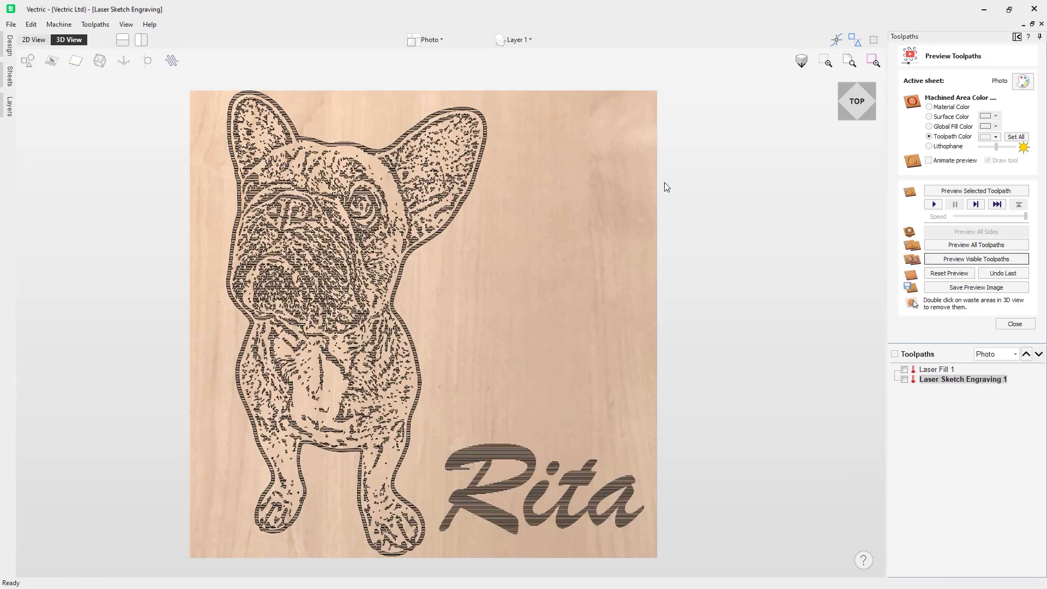